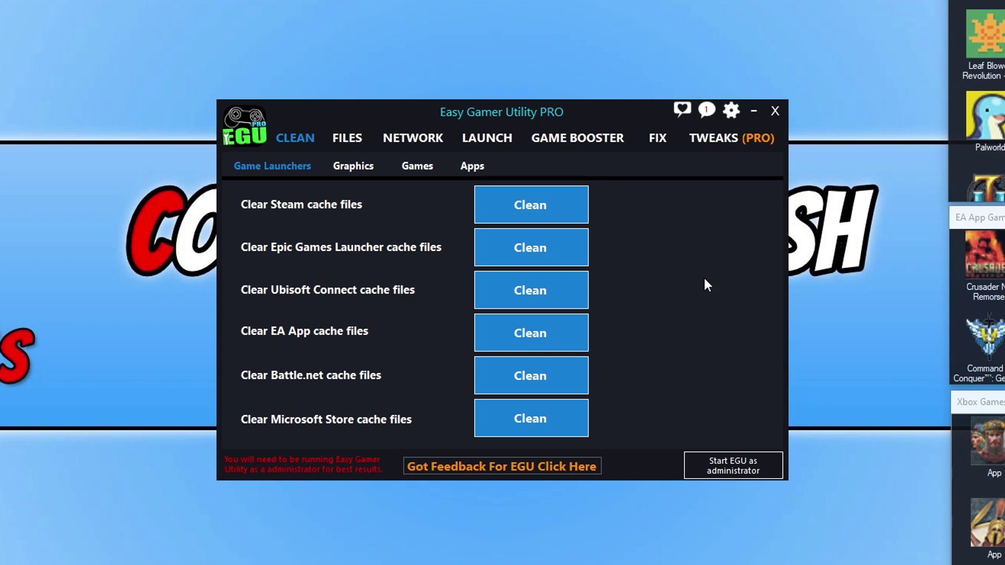
Turn on 'Auto detect games and start game boost' and add notepad to the custom games list.
click(591, 140)
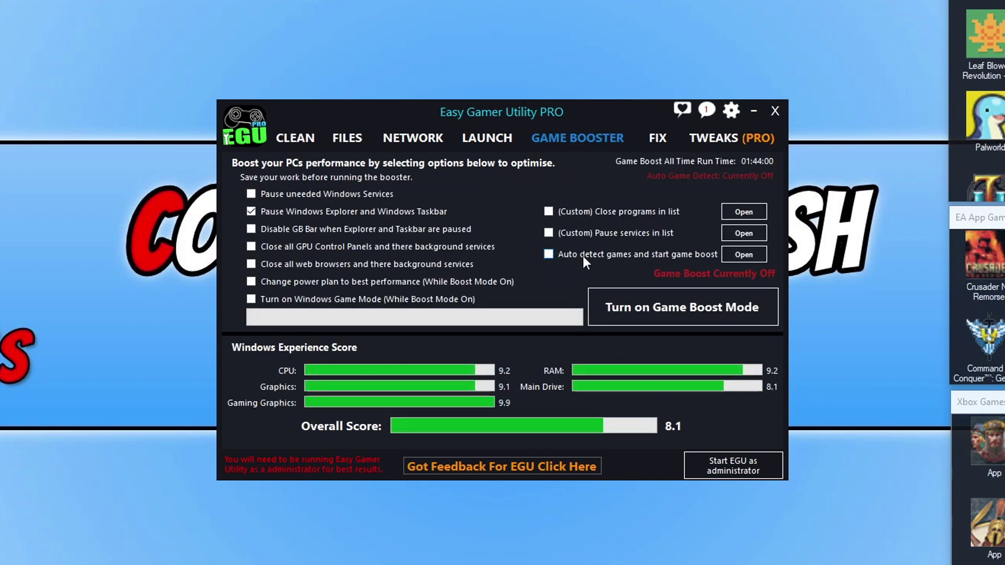
click(548, 255)
click(748, 256)
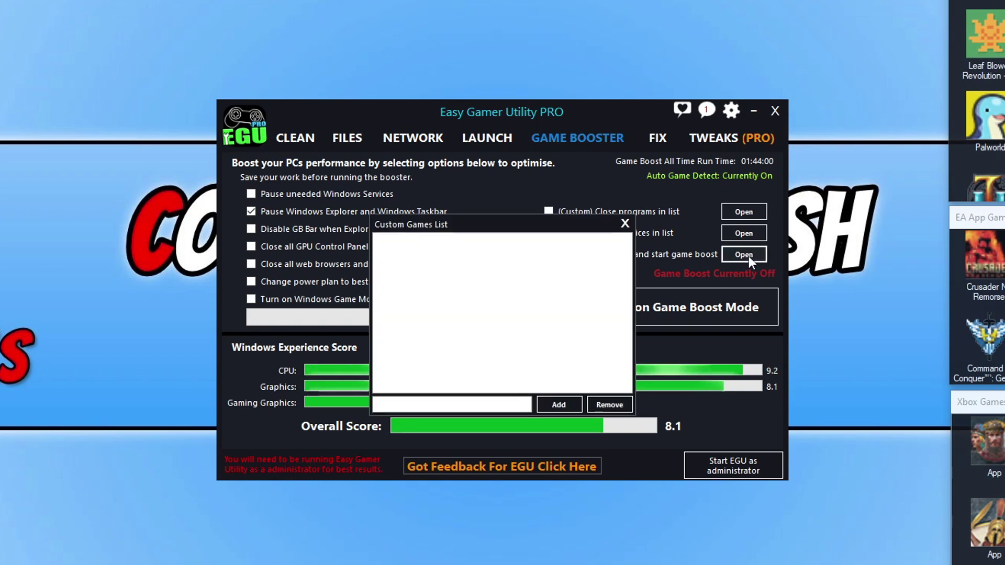
click(444, 404)
text(n)
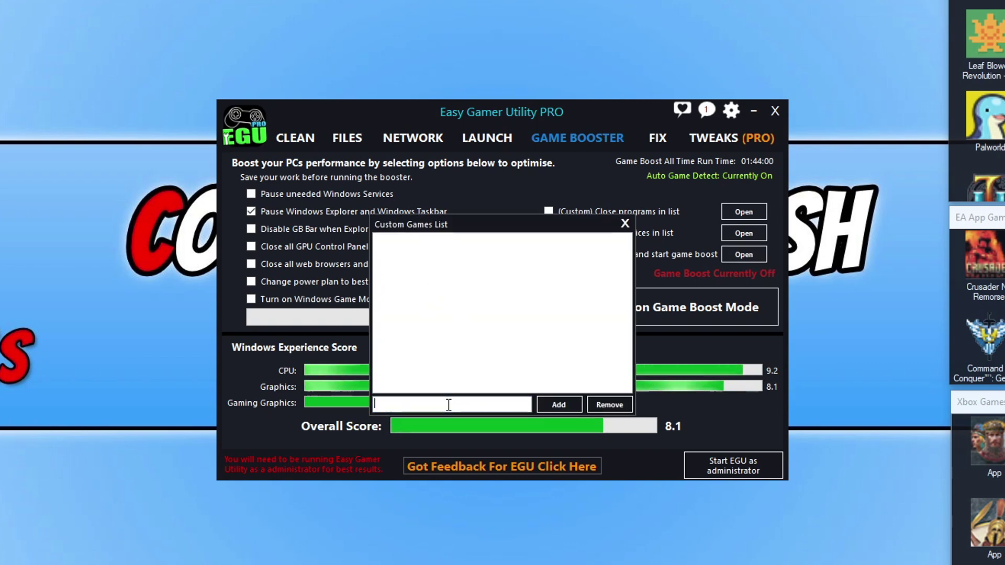
text(otepad)
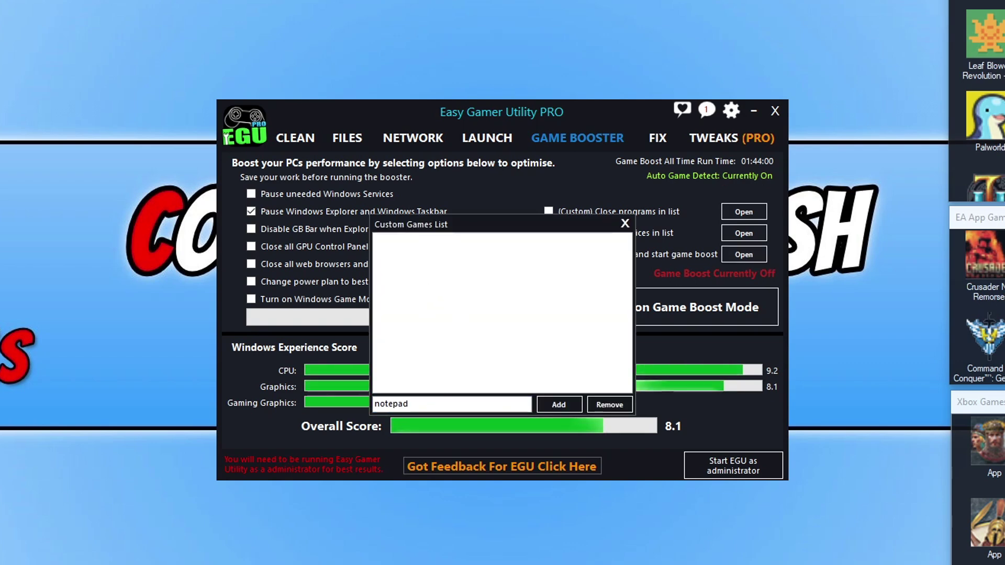
click(558, 404)
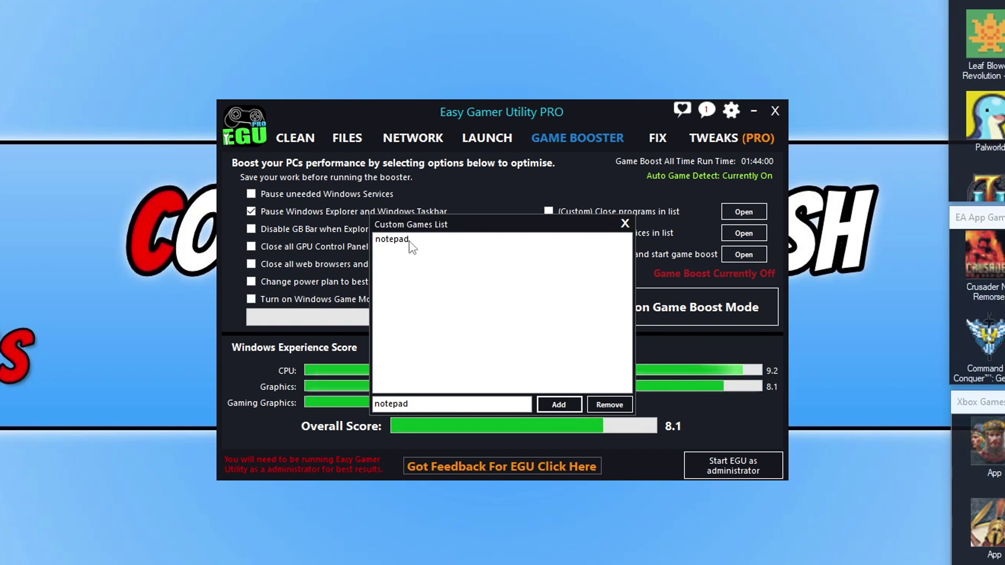
click(625, 224)
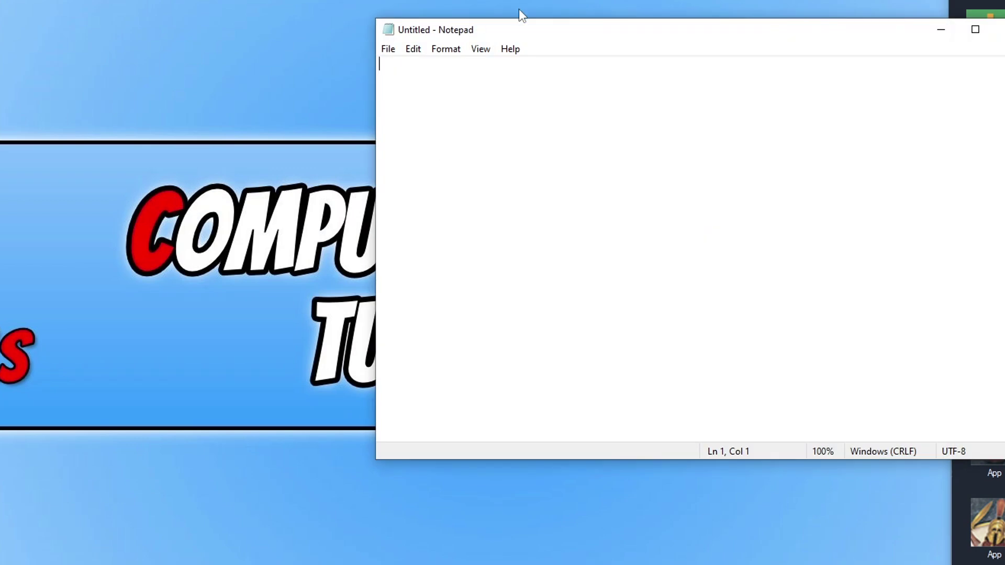
Move the Notepad window aside, then turn off the Game Boost it auto-started.
drag(539, 37, 296, 71)
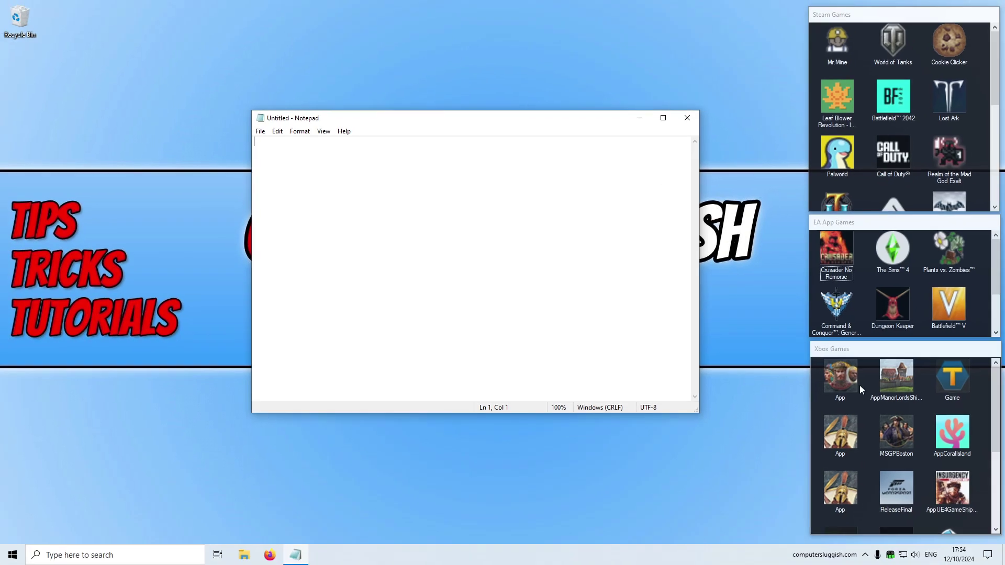
double_click(840, 376)
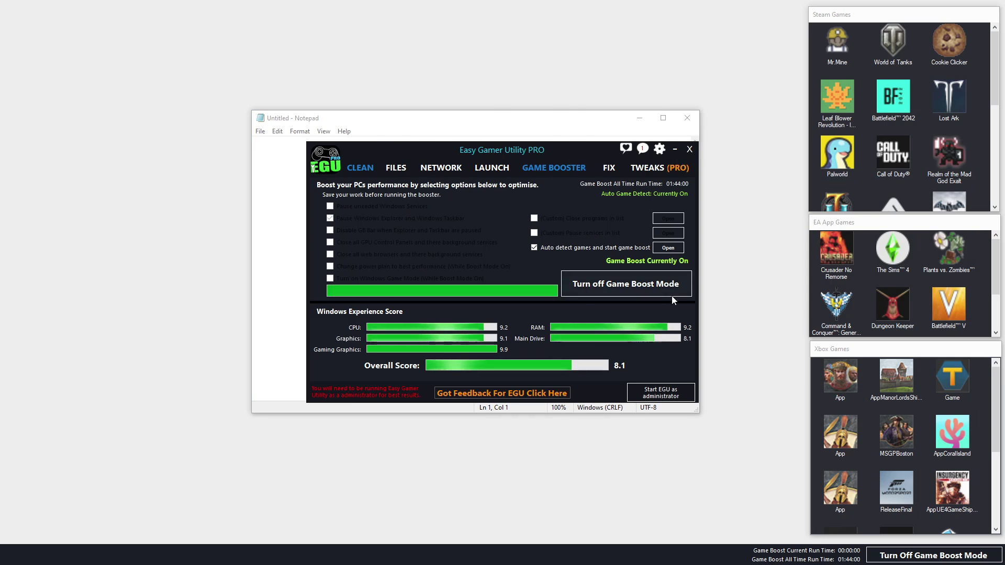
click(636, 285)
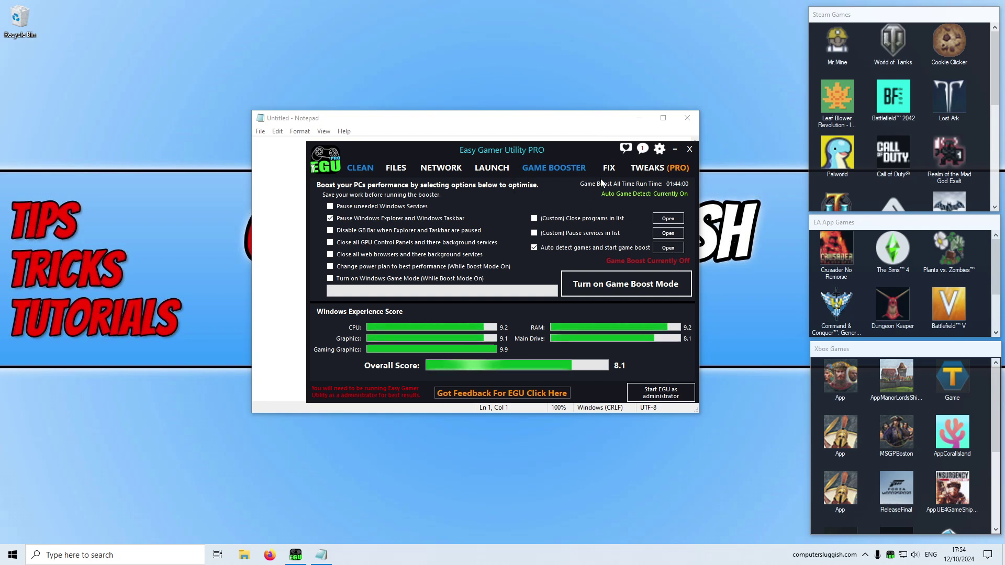
Filter the GL2 launcher to Xbox App games and select the AppCoralIsland tile.
click(491, 167)
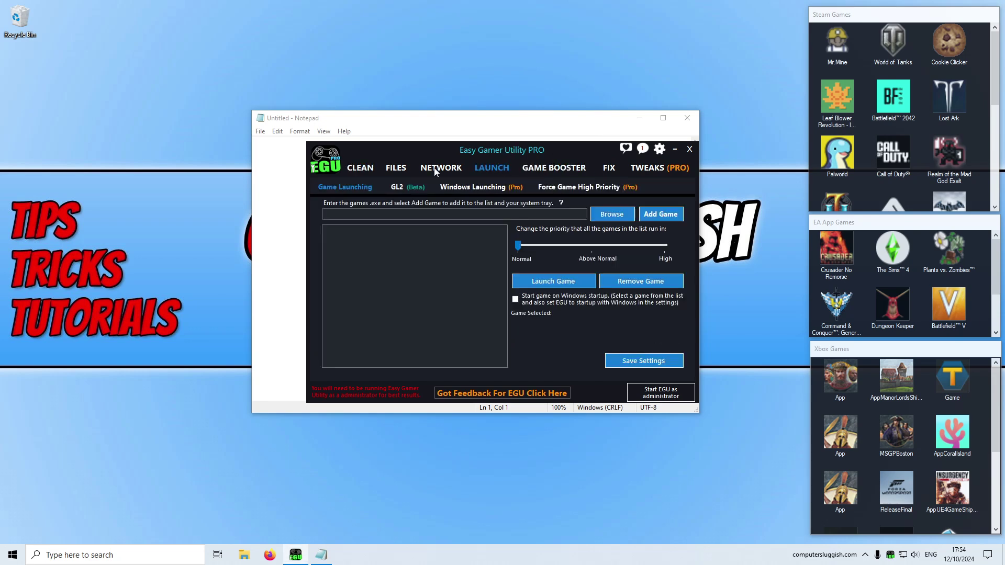
click(399, 190)
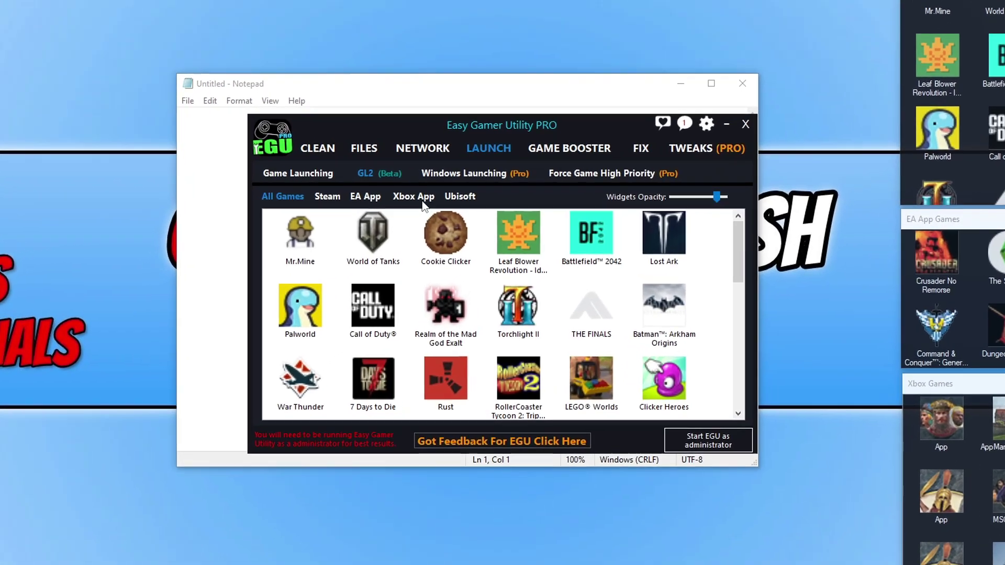
click(427, 202)
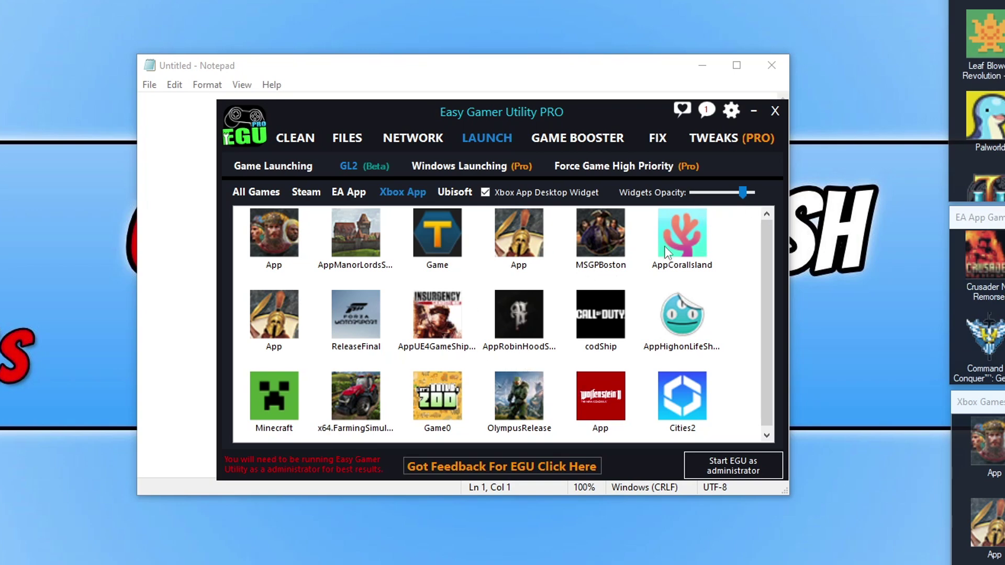
click(691, 231)
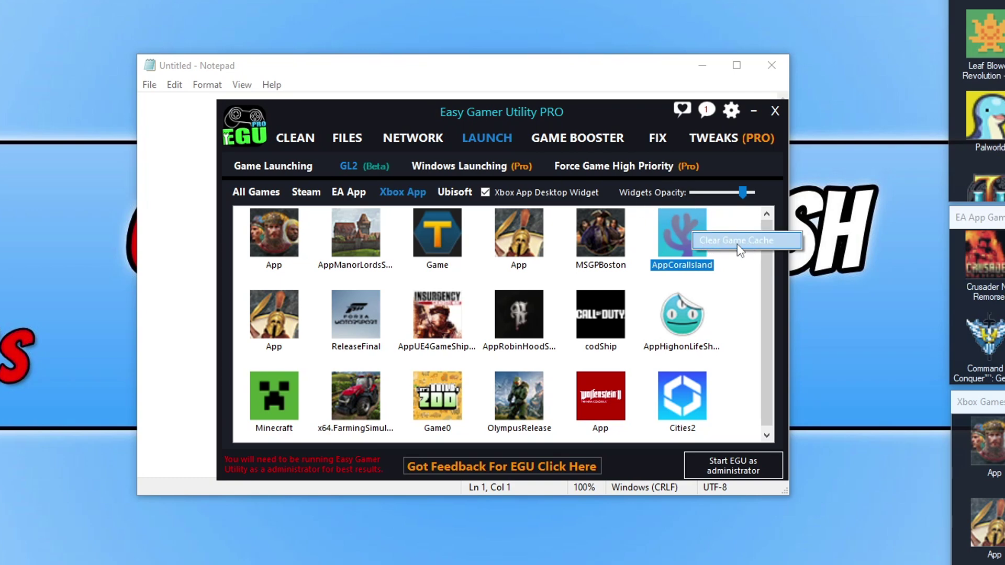
Clear AppCoralIsland's game cache, check the output panel, and close it.
click(748, 240)
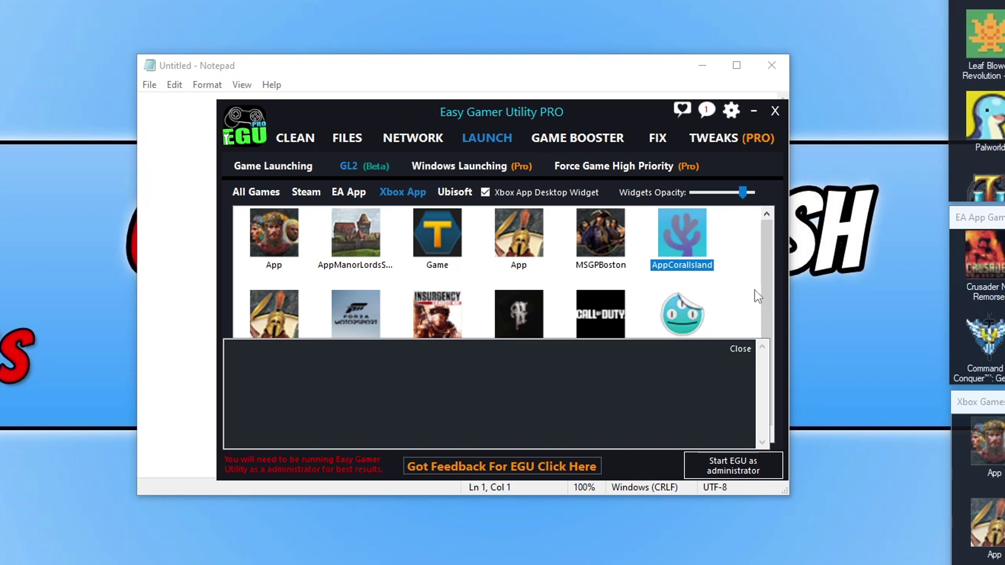
click(345, 361)
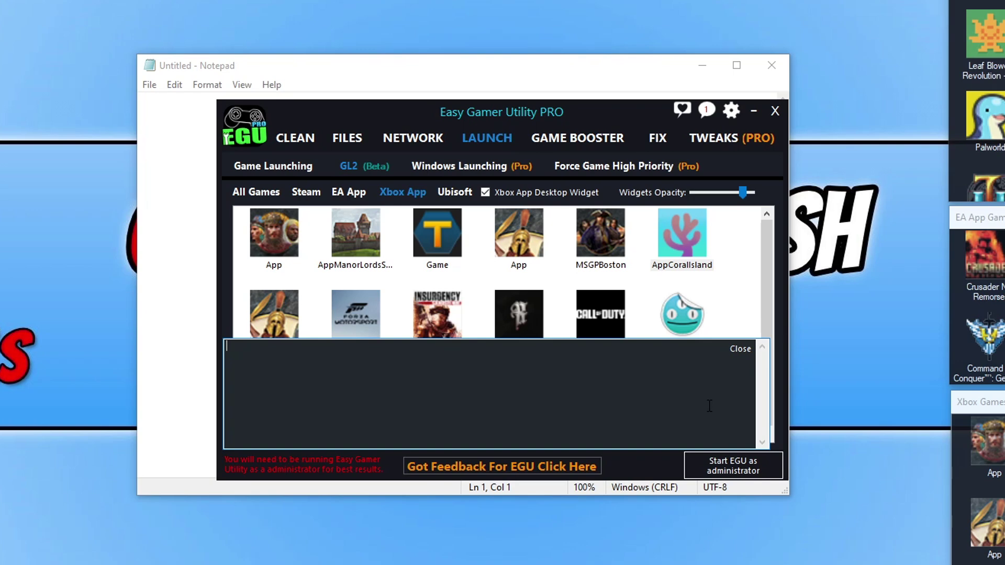
click(740, 349)
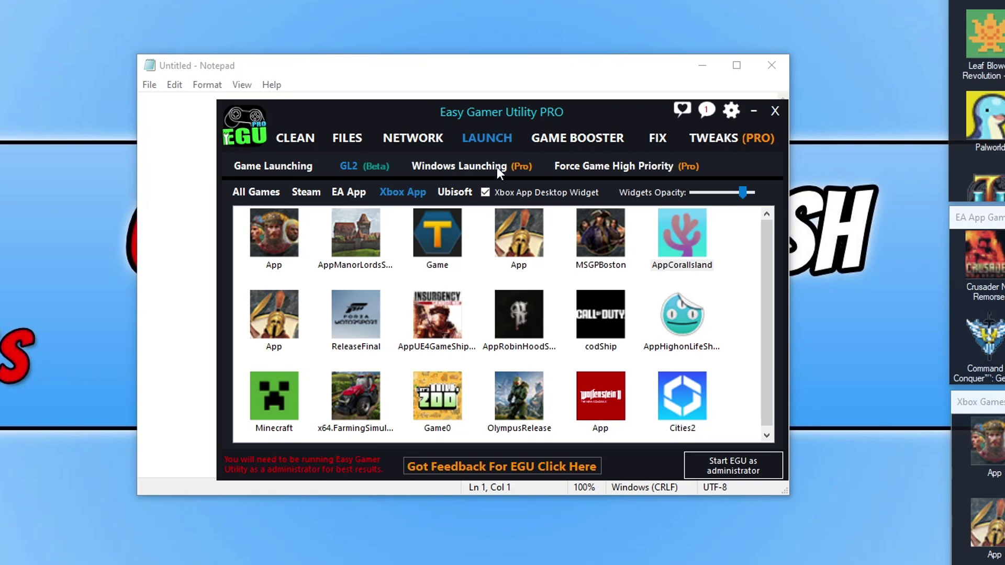
Stop the running Game Boost and untick 'Auto detect games' in GAME BOOSTER.
click(573, 140)
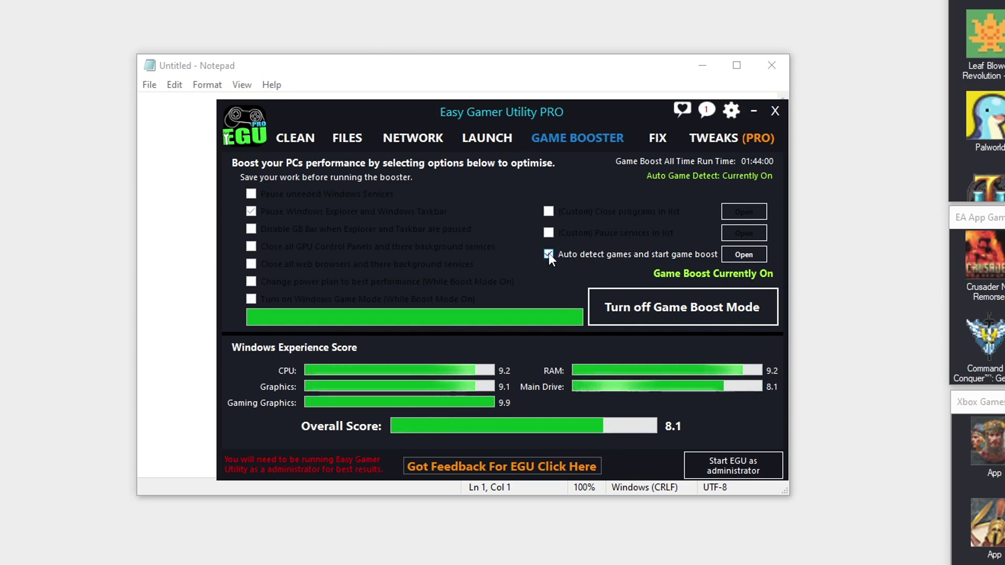
click(704, 303)
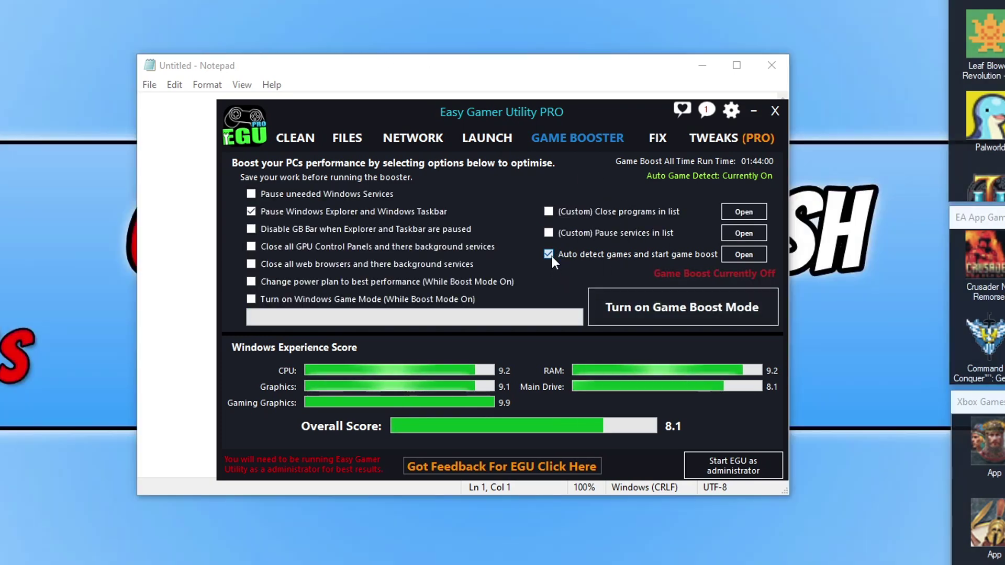
click(548, 254)
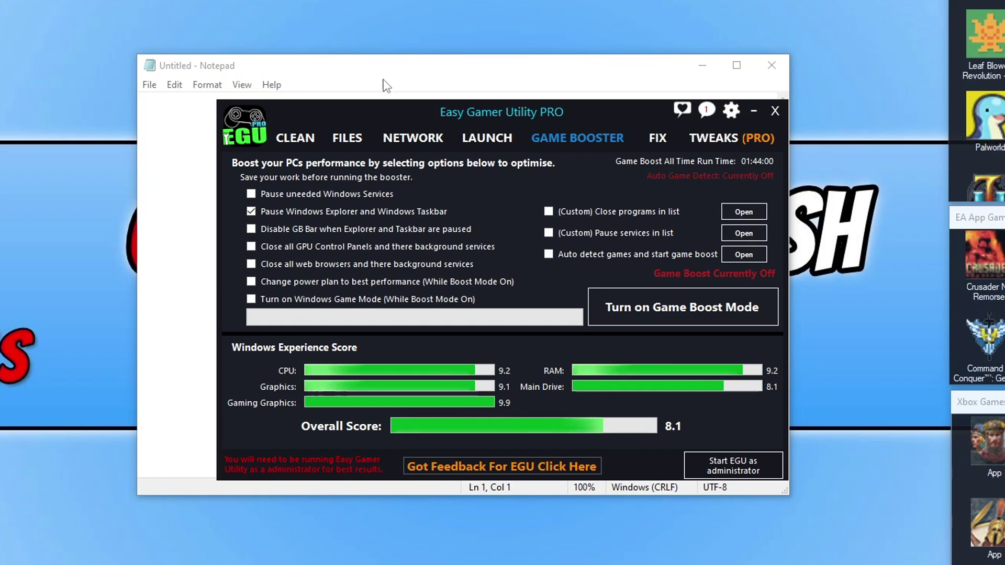
Close the Notepad window and go to the FIX page.
click(731, 81)
click(770, 65)
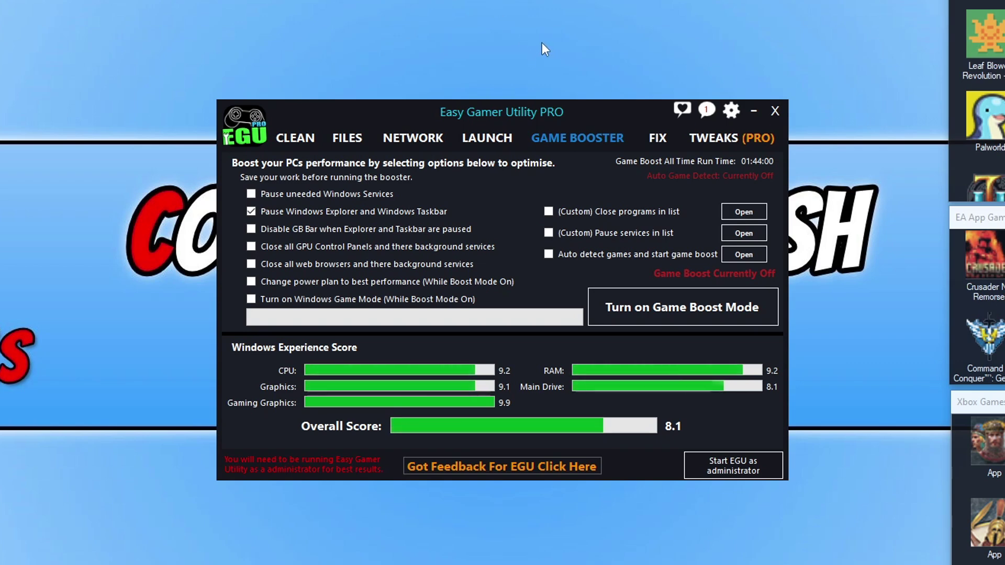
click(658, 139)
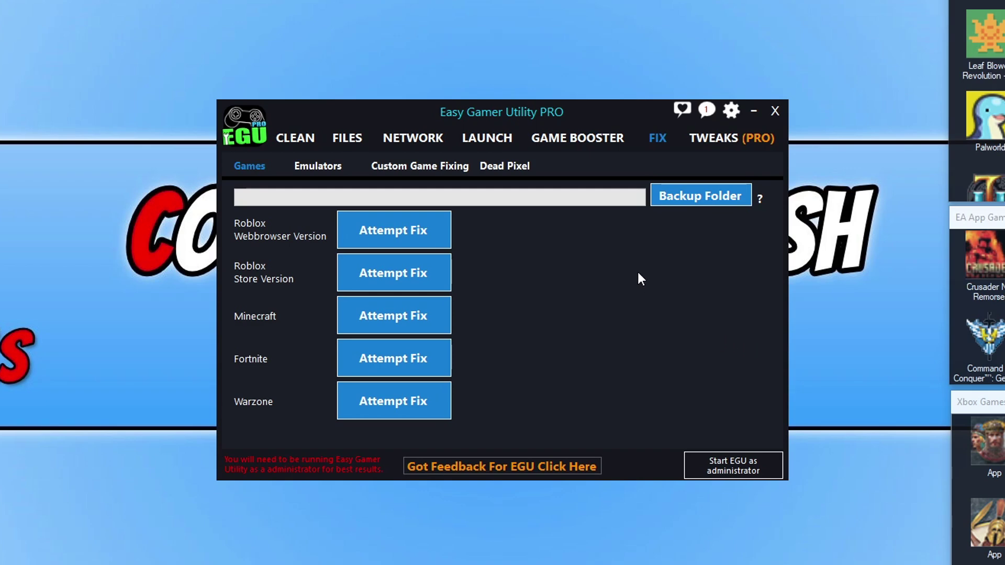
Switch to the Dead Pixel tools under FIX.
click(519, 166)
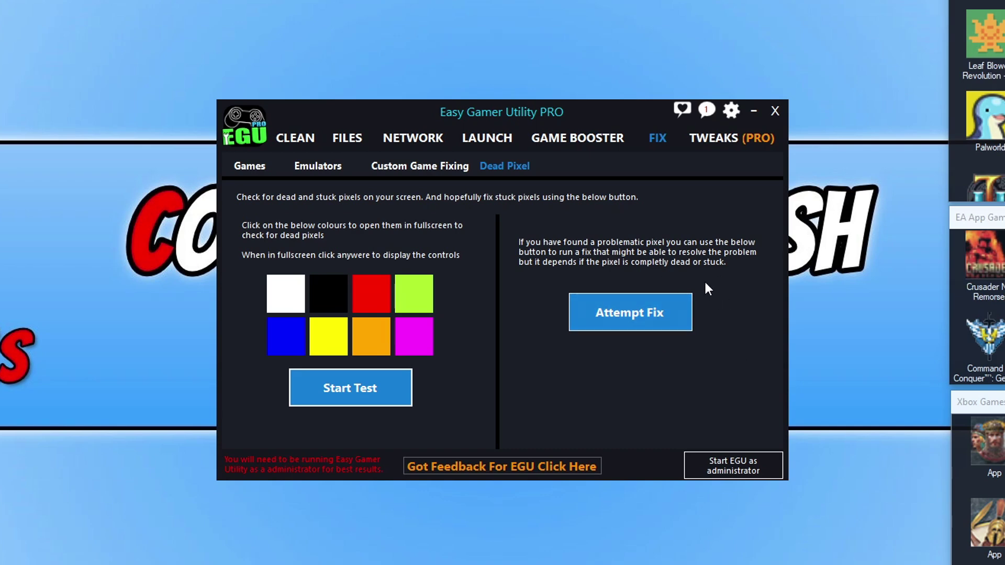
Start the stuck-pixel fix with Attempt Fix.
click(678, 316)
Enlarge the flashing noise window, push it to the top-left, then open the FILES page.
drag(155, 70, 247, 16)
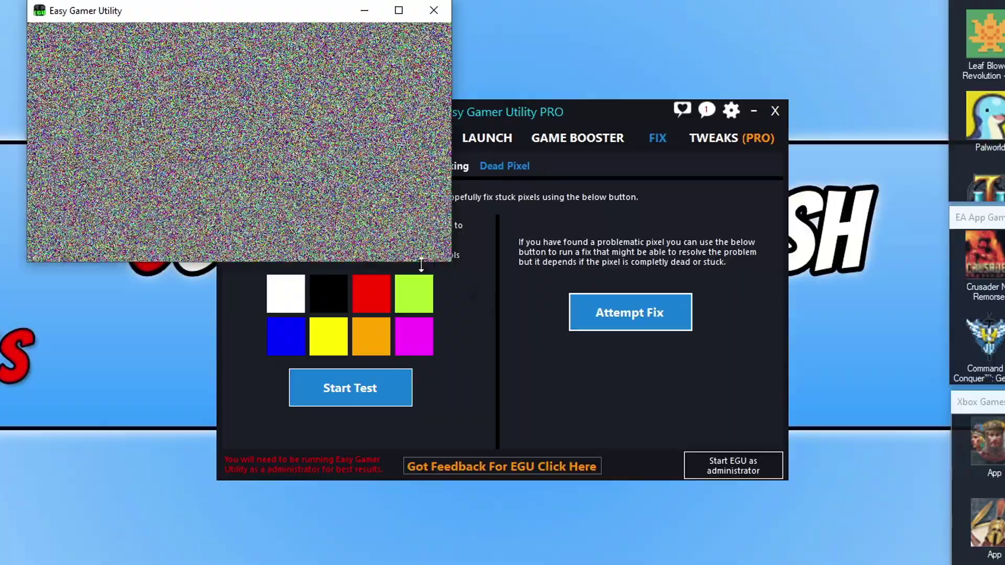
drag(449, 264, 295, 137)
mouse_move(157, 11)
mouse_down()
mouse_move(231, 0)
mouse_move(163, 0)
mouse_up()
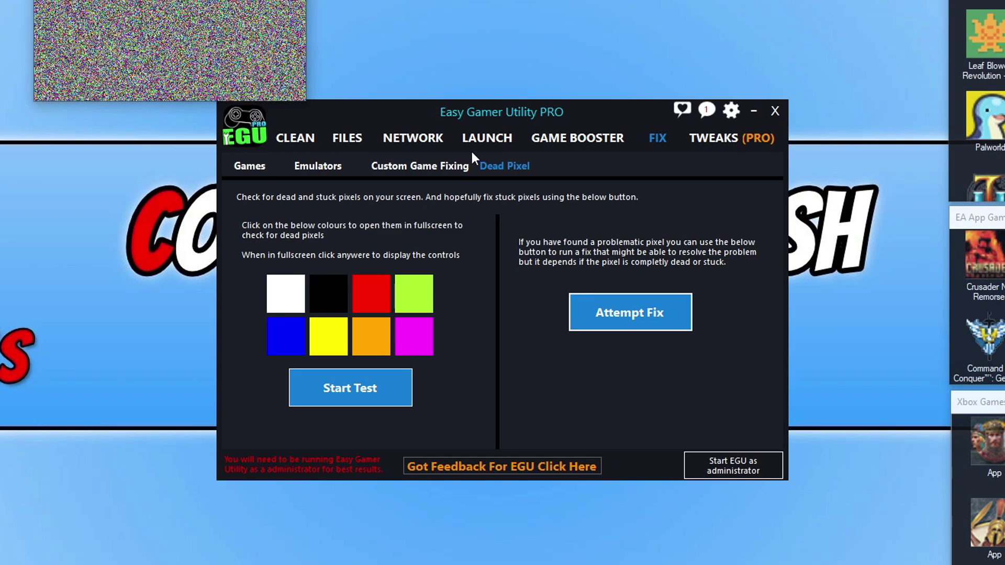
drag(227, 75, 183, 67)
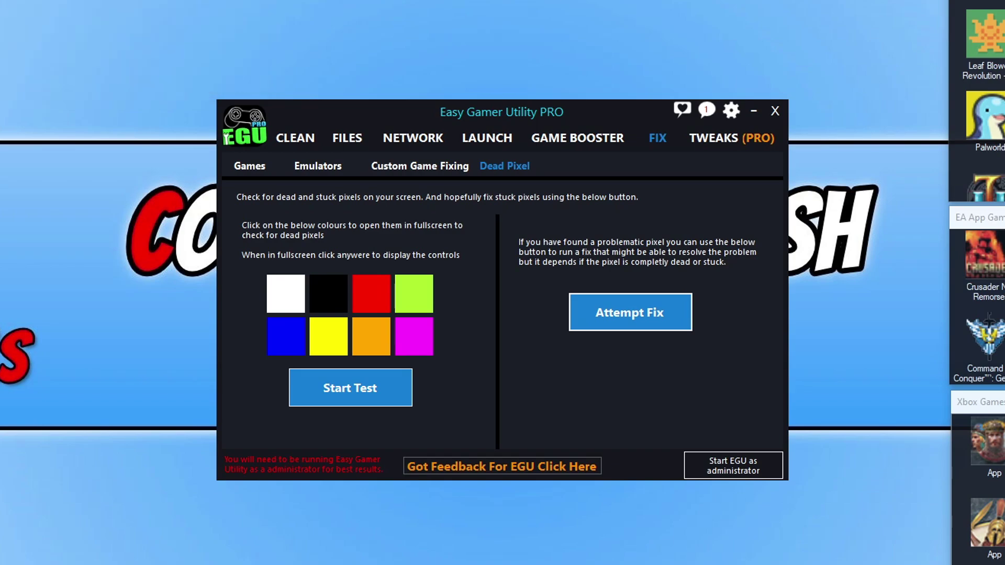
click(358, 138)
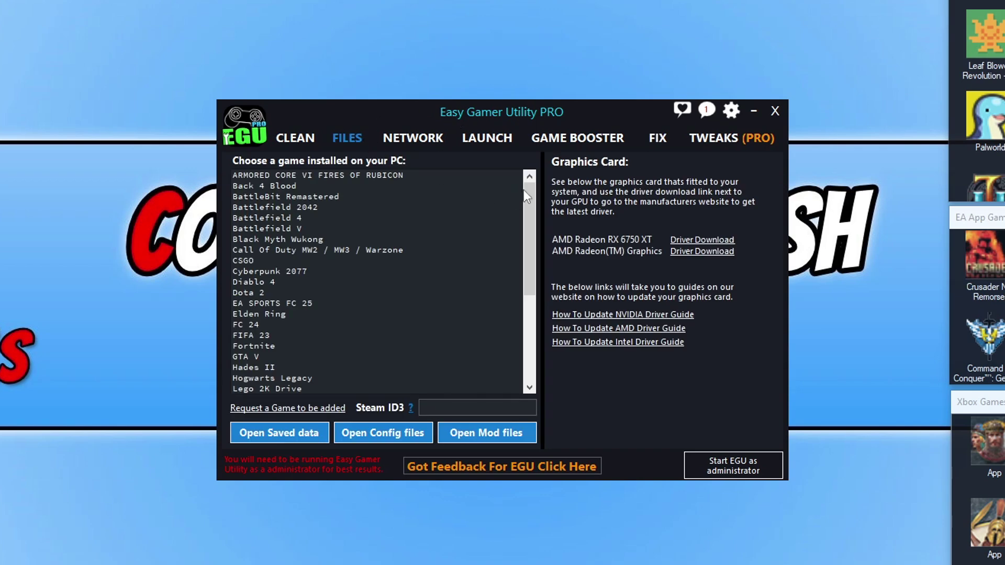
Scroll the installed games list and open the unread feedback message.
drag(531, 195, 438, 105)
click(708, 111)
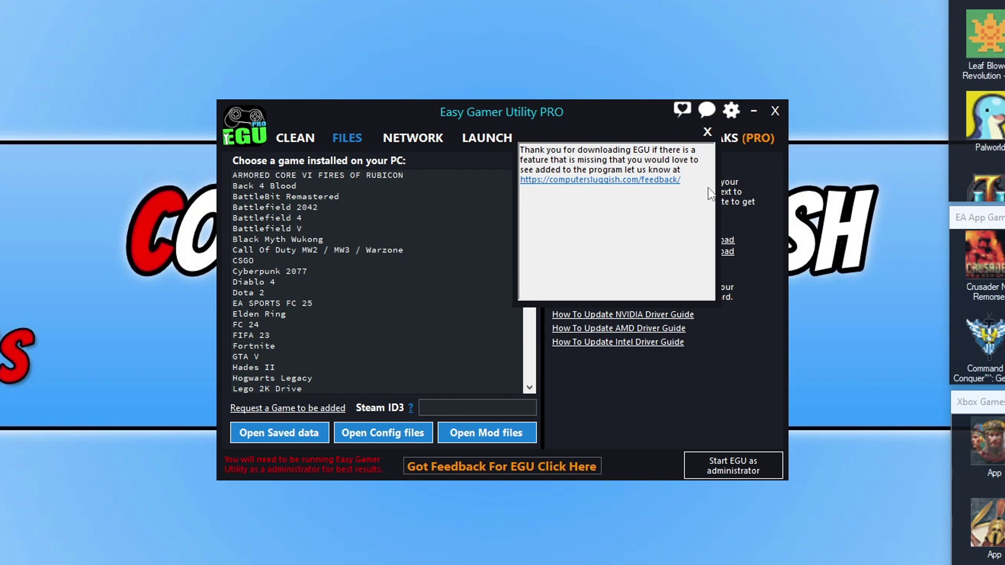
Close the feedback popup with its X button.
click(707, 132)
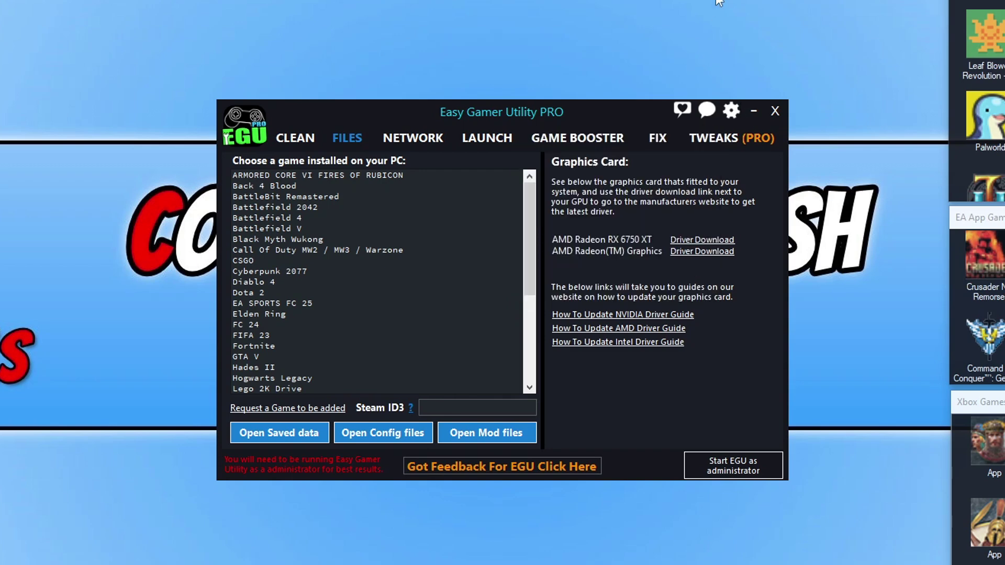